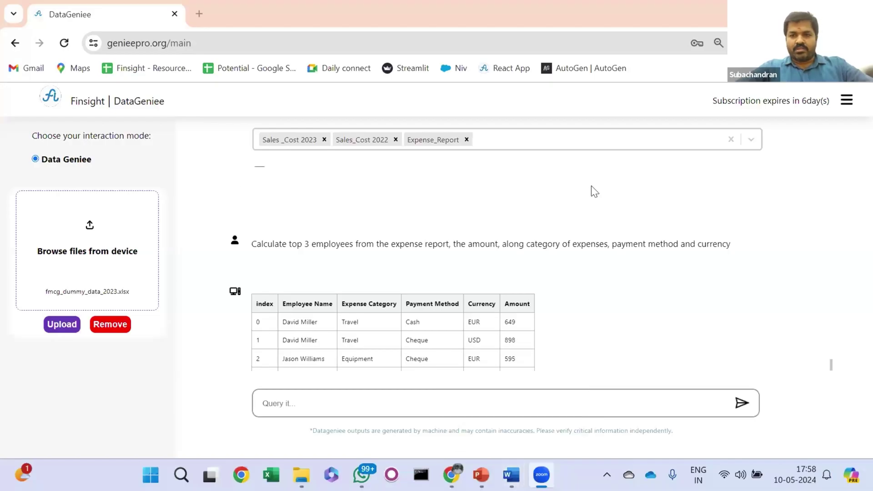
Switch to the ICAI Hackathon presentation in PowerPoint and select its first slide, titled Data Geniee.
left_click(593, 181)
scroll(592, 186, "down", 10)
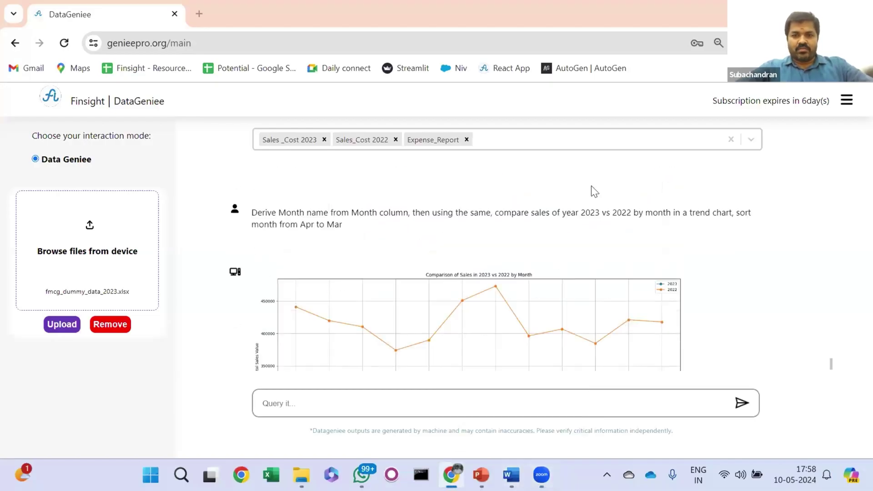
key("alt+Tab")
key("alt+Tab")
key("alt+Tab")
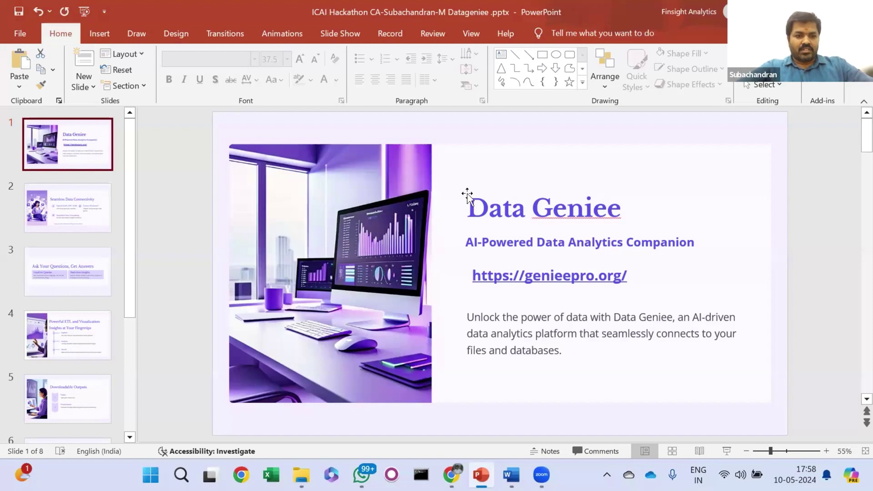
left_click(58, 139)
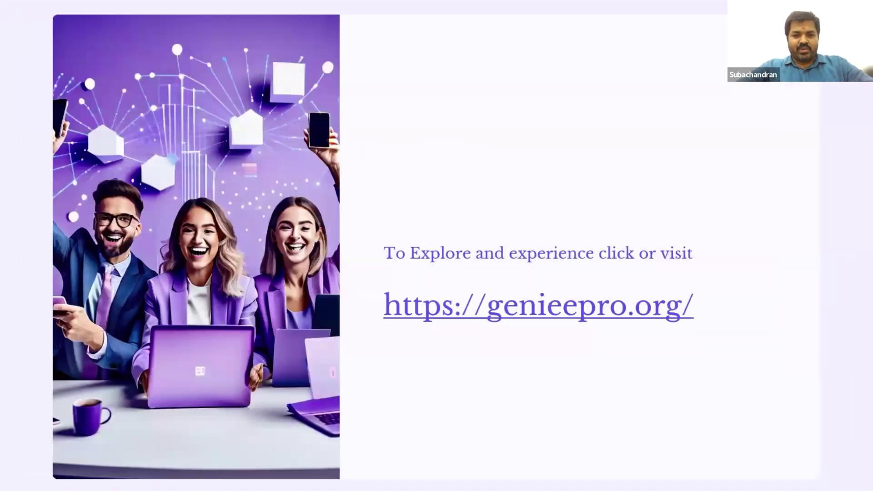
Open the genieepro.org link from the closing slide and detach the original DataGeniee tab into its own browser window.
left_click(656, 319)
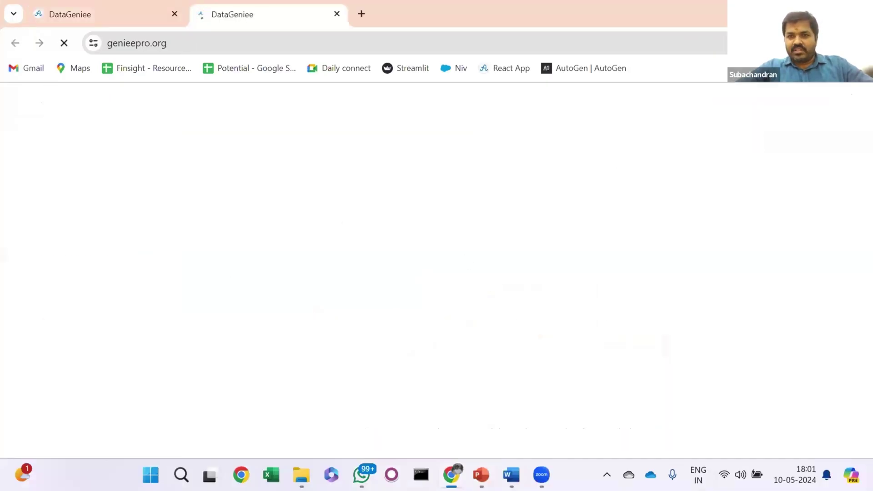
left_click(827, 14)
mouse_move(827, 13)
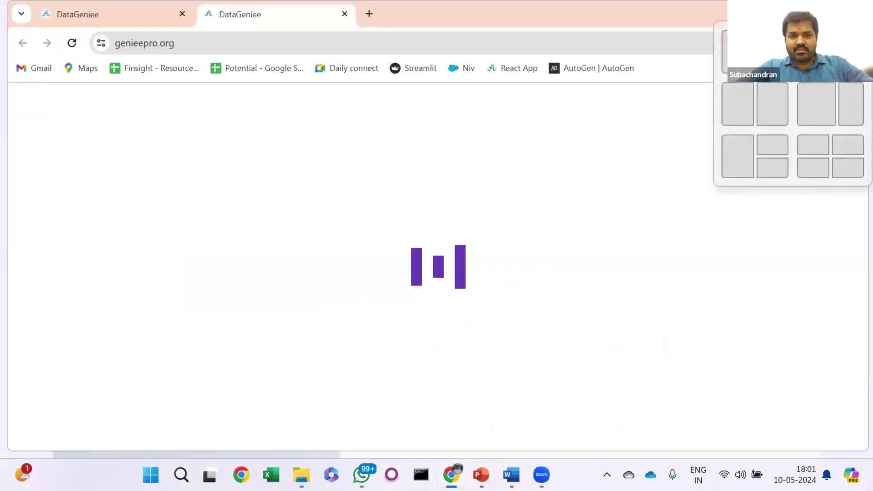
left_click(53, 14)
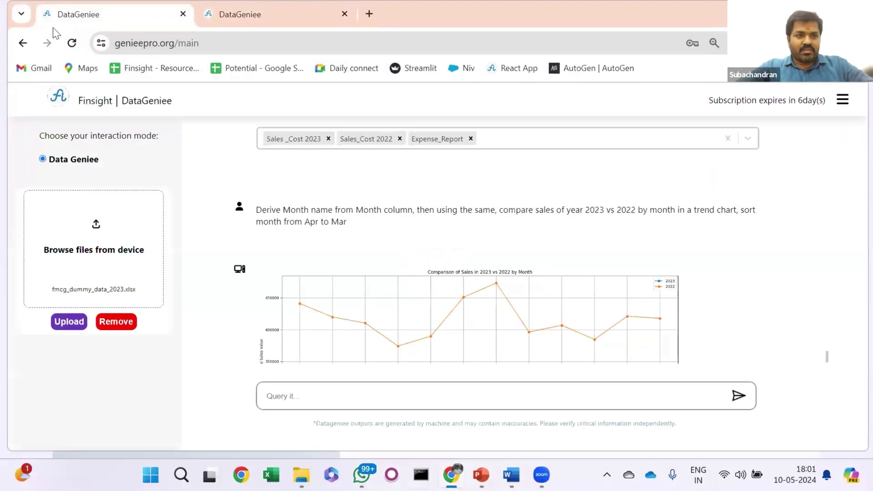
left_click_drag(52, 21, 153, 98)
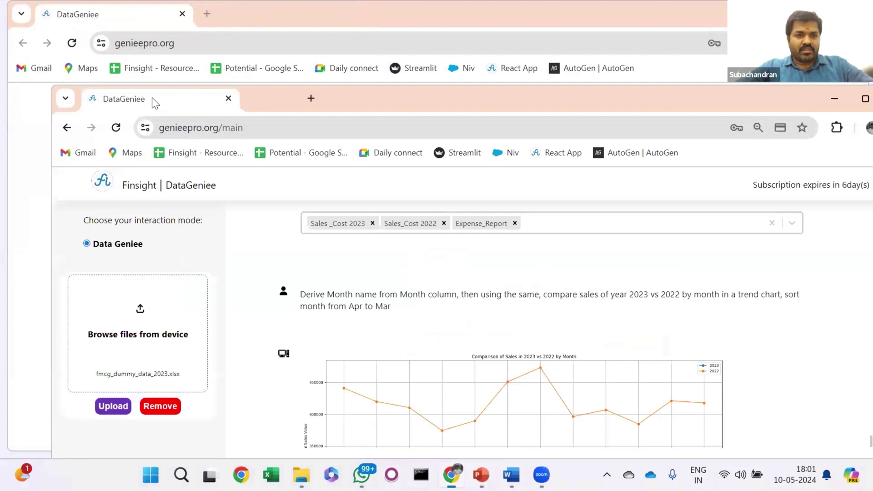
Reload the detached DataGeniee page, then log out and sign back in with the saved credentials.
left_click(116, 128)
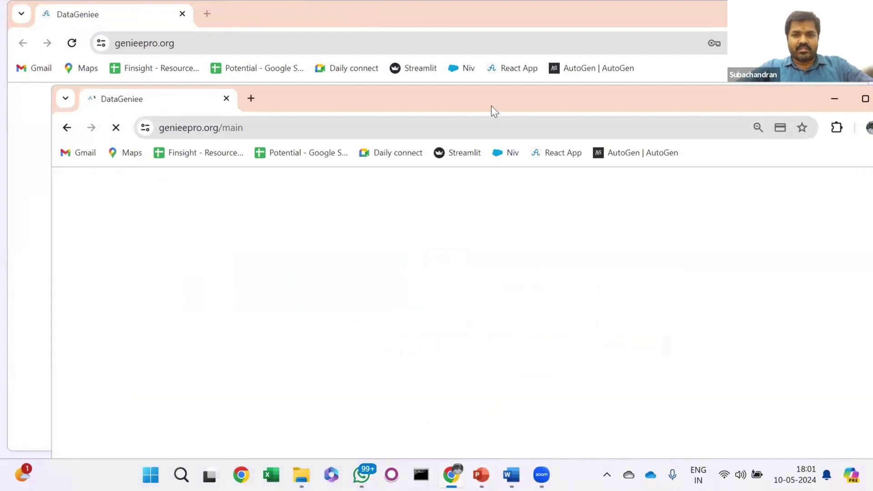
left_click_drag(491, 105, 466, 99)
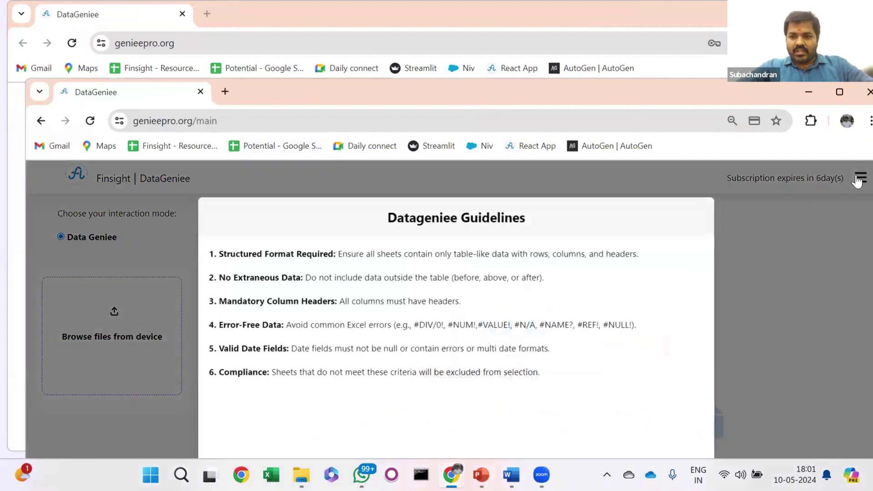
left_click(860, 178)
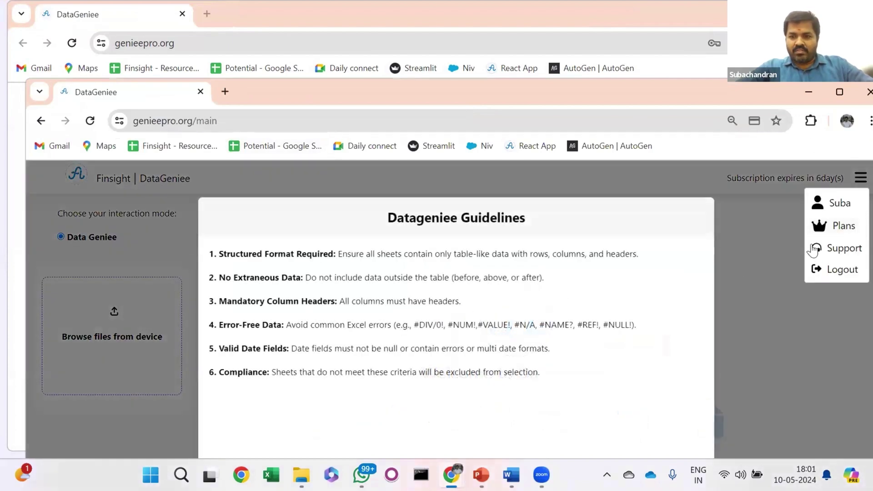
left_click(825, 271)
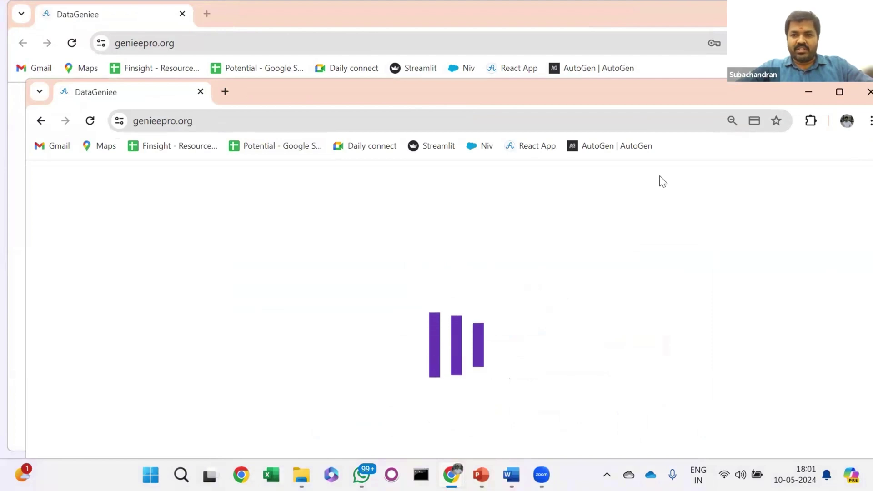
left_click_drag(604, 87, 599, 85)
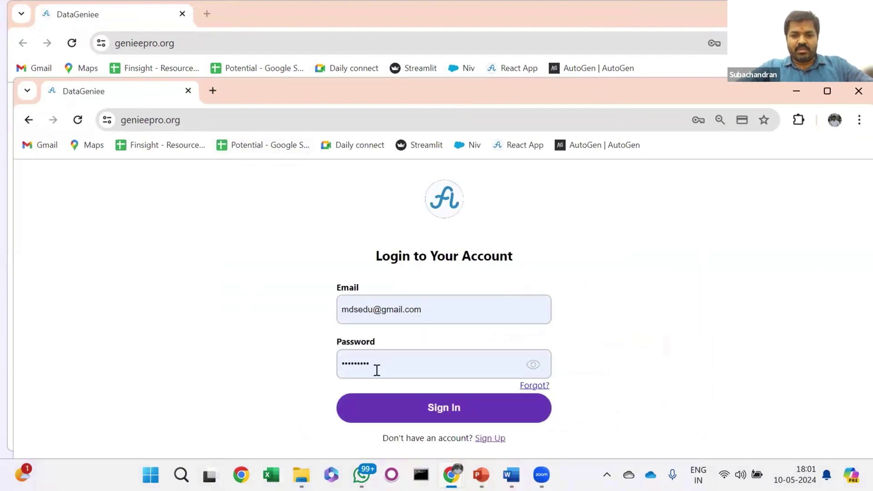
left_click(436, 408)
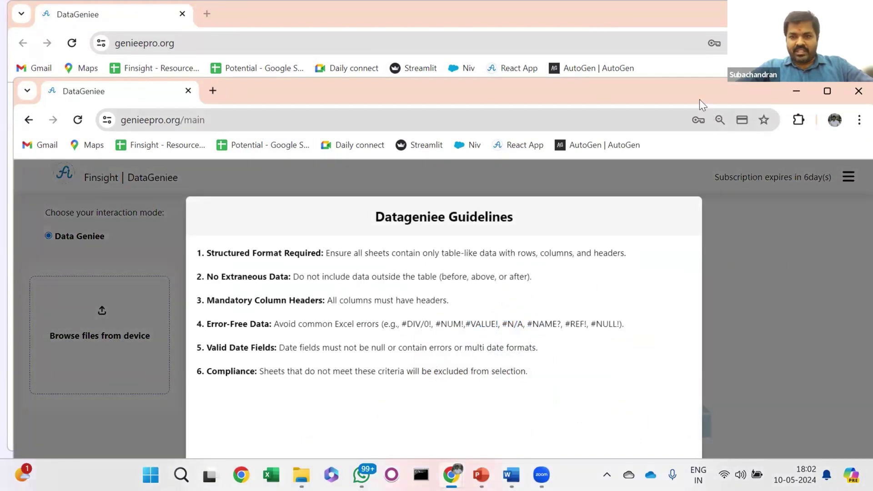
Maximize the signed-in DataGeniee window and close the Datageniee Guidelines.
left_click_drag(684, 87, 688, 44)
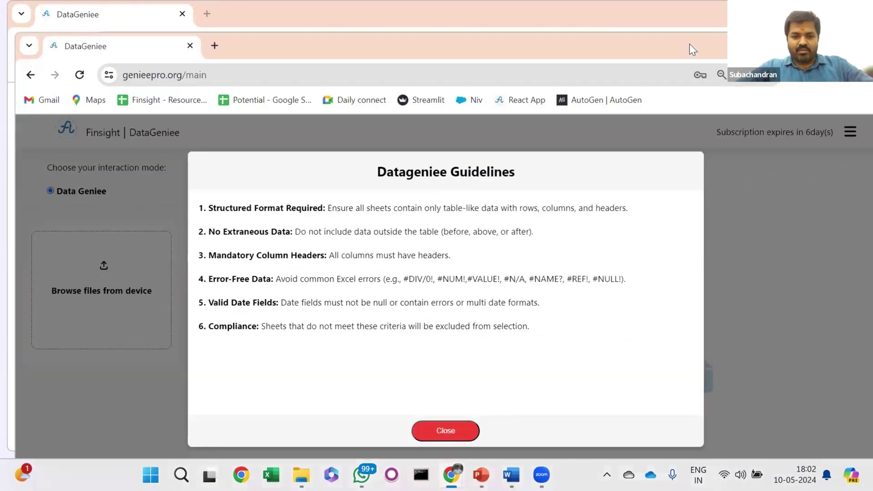
double_click(600, 55)
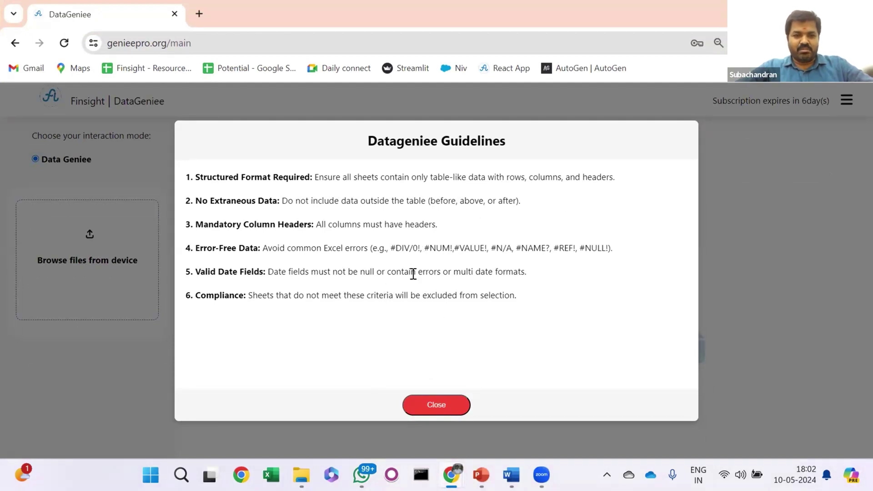
left_click(435, 403)
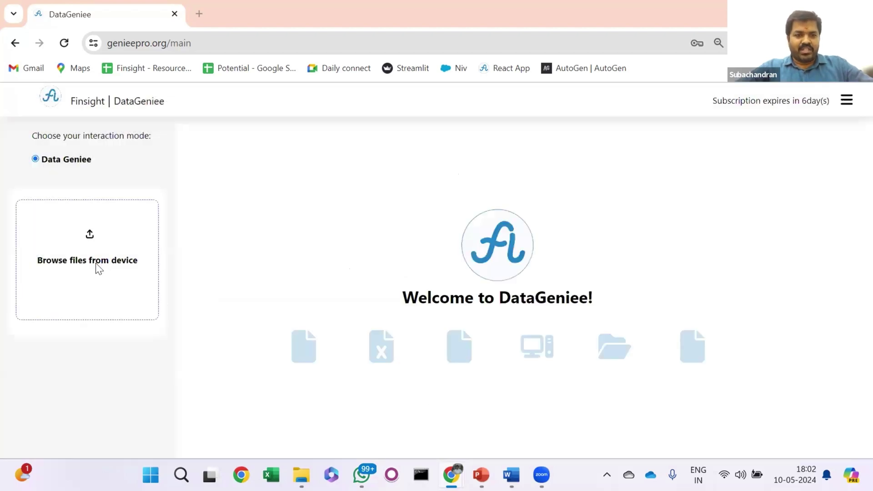
Upload the workbook fmcg_dummy_data_2023.xlsx from the Downloads folder to DataGeniee.
left_click(95, 263)
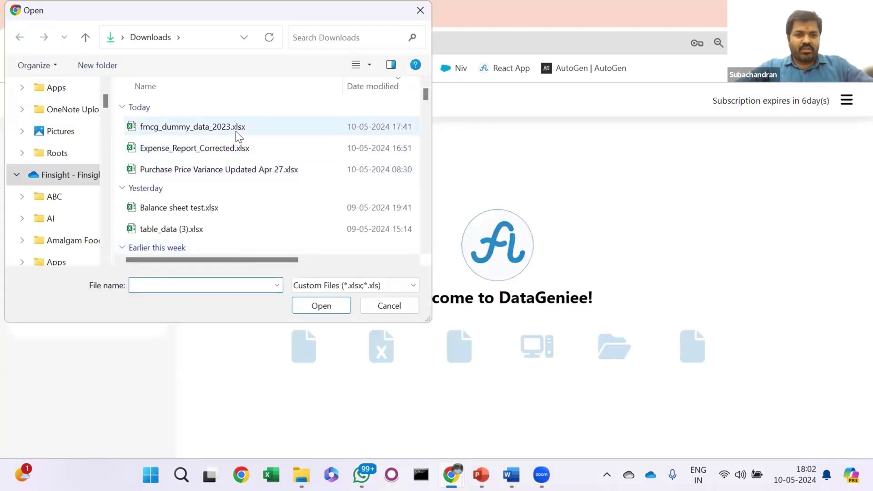
left_click(235, 132)
left_click(319, 307)
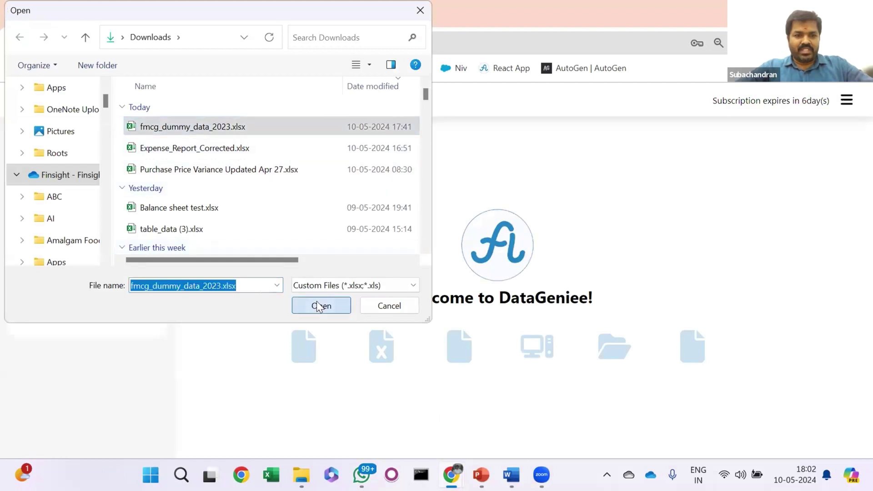
left_click(76, 323)
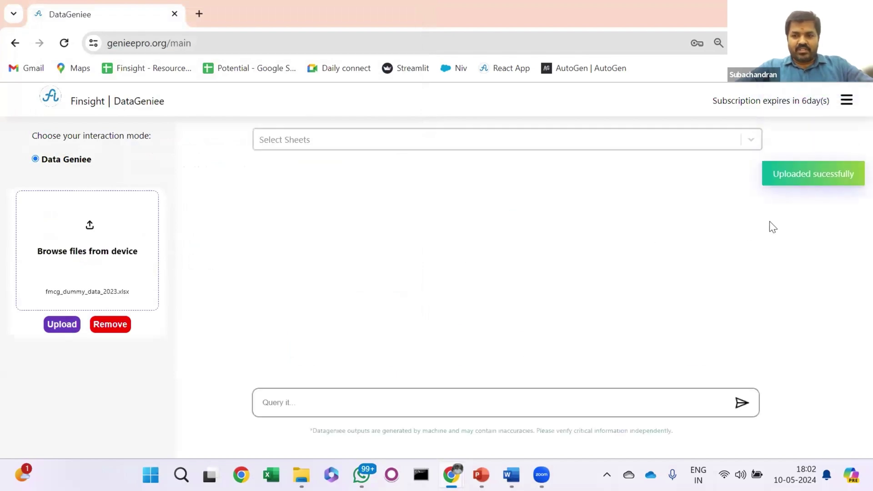
Select the sheets Sales _Cost 2023 and Sales_Cost 2022 from the uploaded workbook for analysis.
left_click(742, 142)
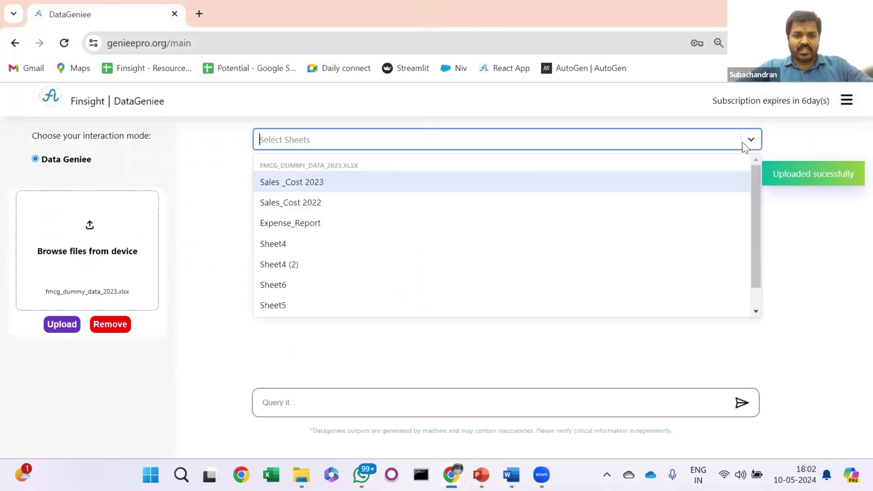
left_click(374, 188)
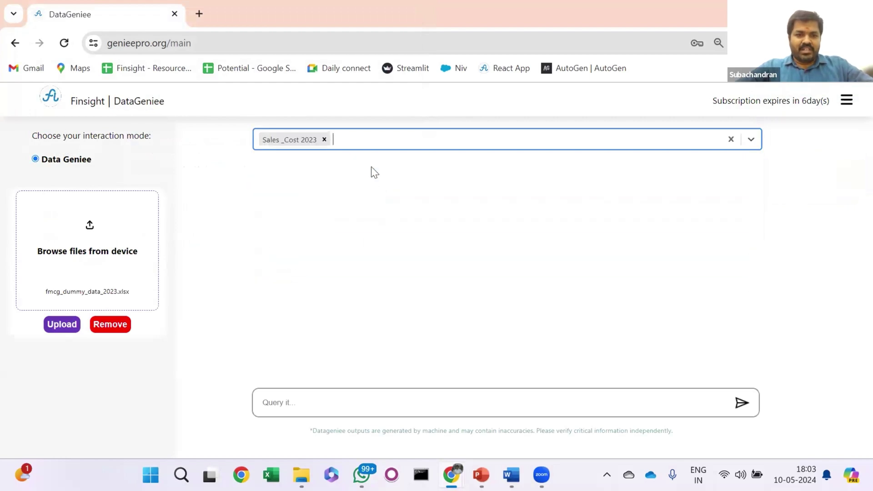
left_click(374, 139)
left_click(345, 183)
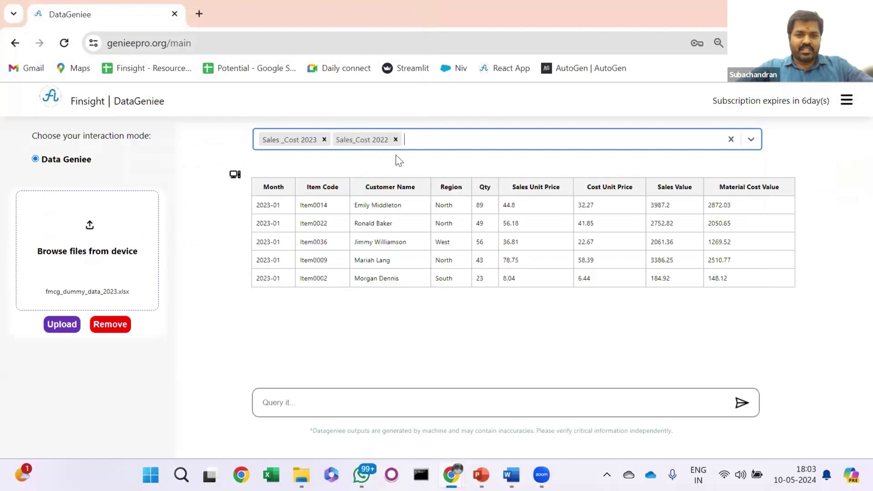
left_click(437, 144)
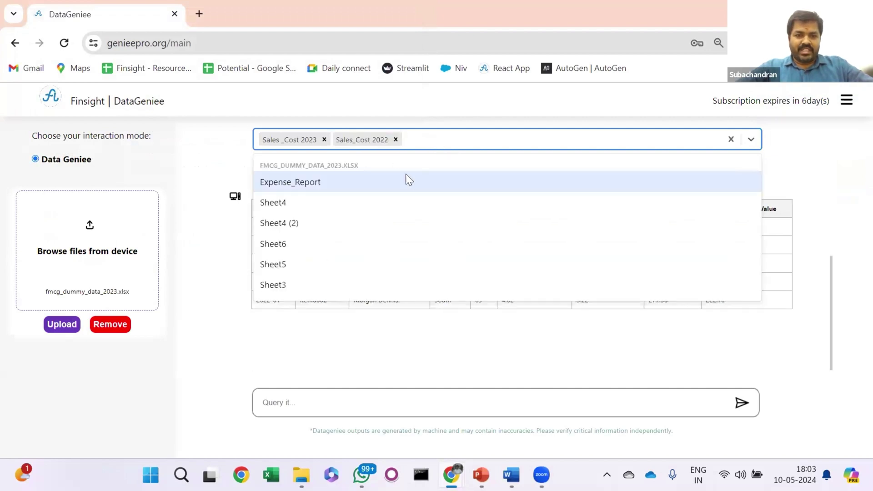
left_click(208, 158)
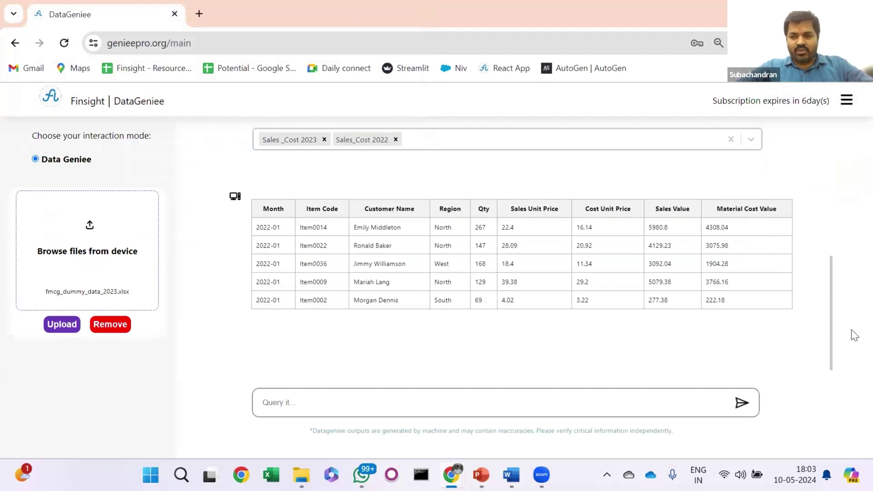
Review the preview tables of the 2023 and 2022 sales and cost sheets.
left_click_drag(832, 308, 831, 226)
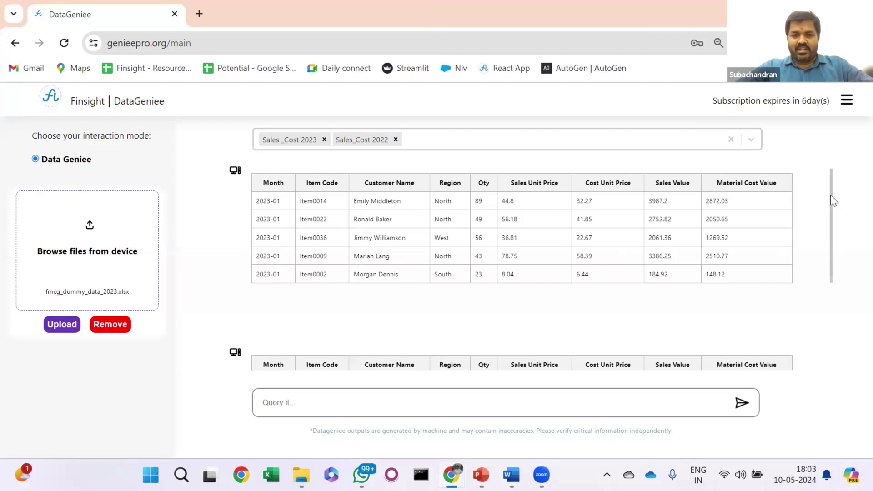
left_click_drag(830, 196, 832, 290)
left_click(368, 389)
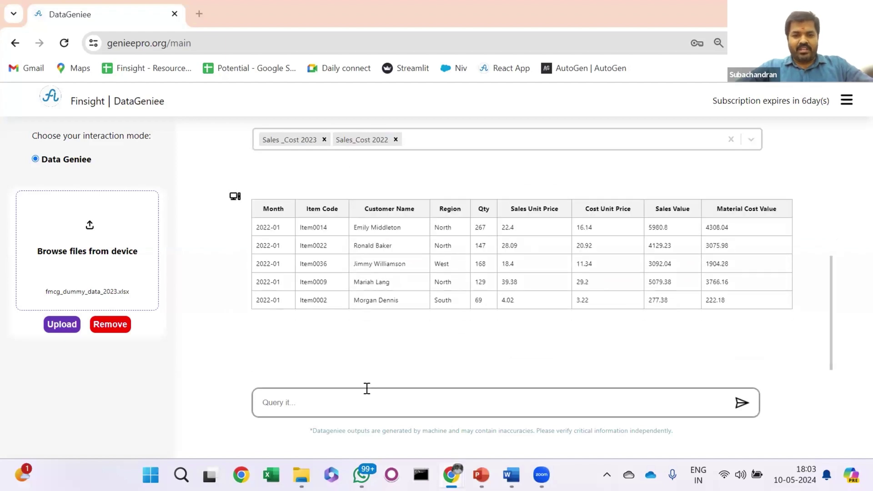
Switch to Customer Sales Concentration.docx in Word and review its sample prompts for data cleaning, table analysis, visualisation and the expense report.
key("alt+Tab")
key("alt+Tab")
key("alt+Tab")
key("alt+Tab")
key("alt+Tab")
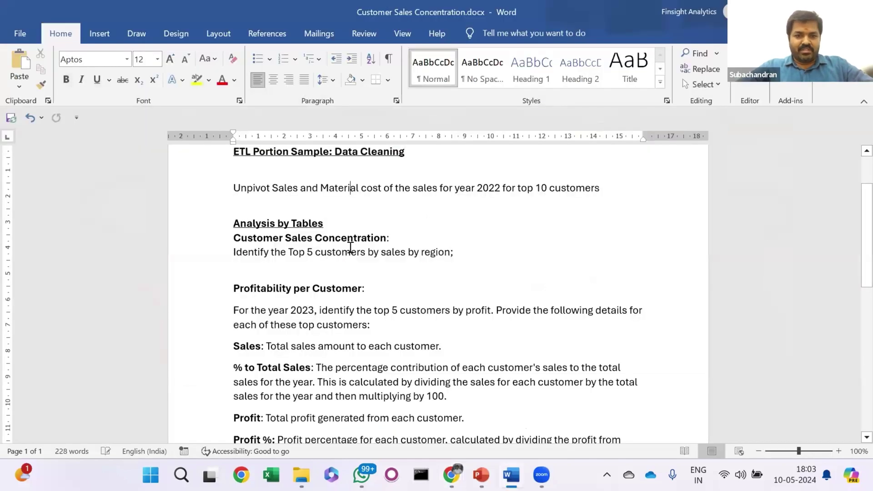
key("Up")
key("Home")
key("shift+Down")
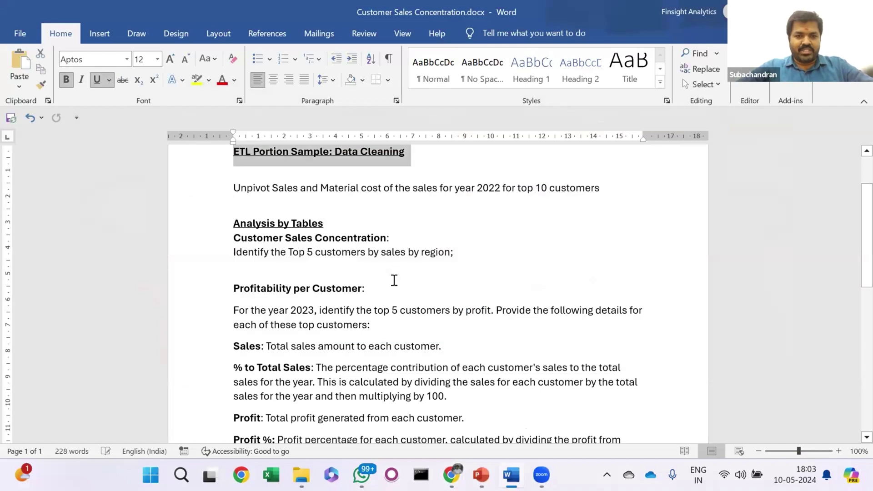
left_click(234, 224)
left_click(287, 395)
scroll(287, 396, "down", 6)
left_click(289, 392)
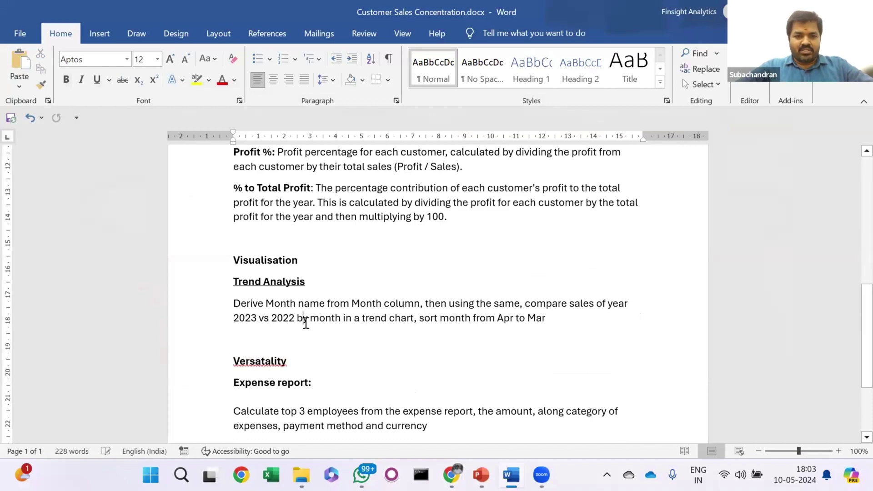
scroll(306, 323, "up", 6)
Copy the data cleaning prompt about unpivoting Sales and Material cost for year 2022 for top 10 customers.
left_click(235, 266)
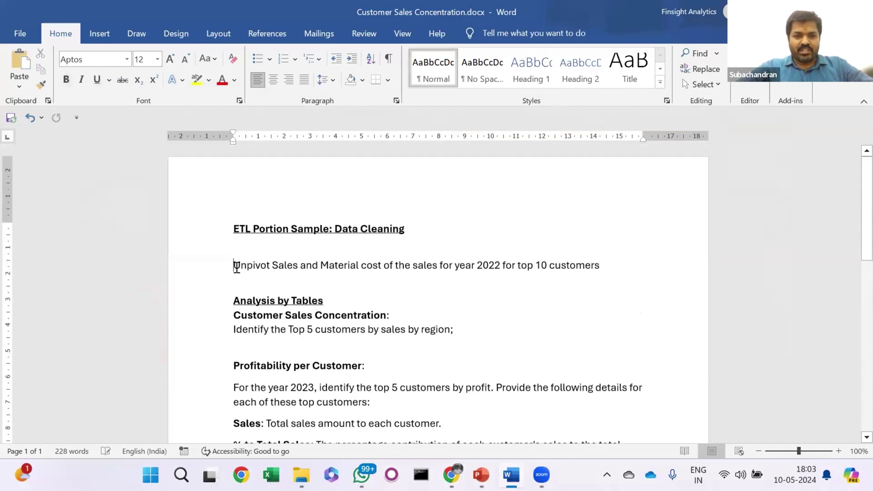
triple_click(235, 266)
key("ctrl+c")
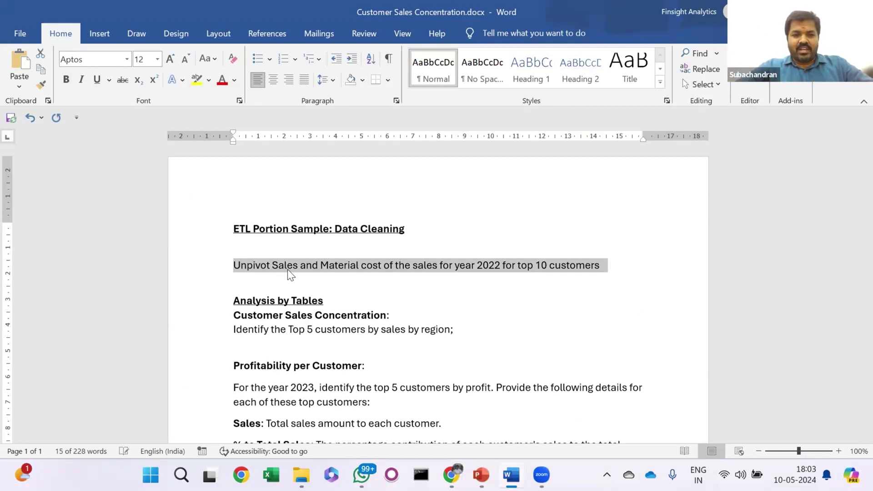
Return to the signed-in DataGeniee window, submit the copied unpivot prompt as a query and review the resulting table.
key("alt+Tab")
key("alt+Tab")
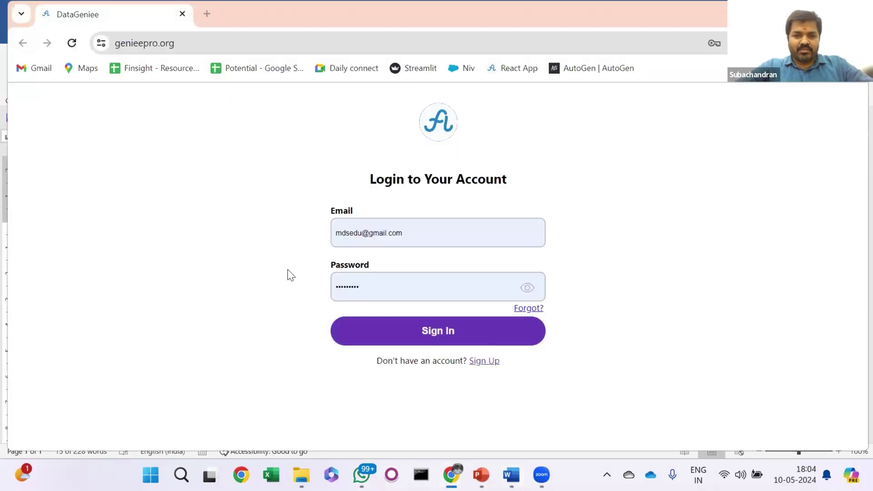
key("alt+Tab")
key("alt+Tab")
key("alt+Tab")
key("alt+Tab")
key("alt+shift+Tab")
key("alt+shift+Tab")
key("alt+shift+Tab")
key("alt+shift+Tab")
key("alt+Tab")
key("alt+Tab")
left_click(298, 401)
key("ctrl+v")
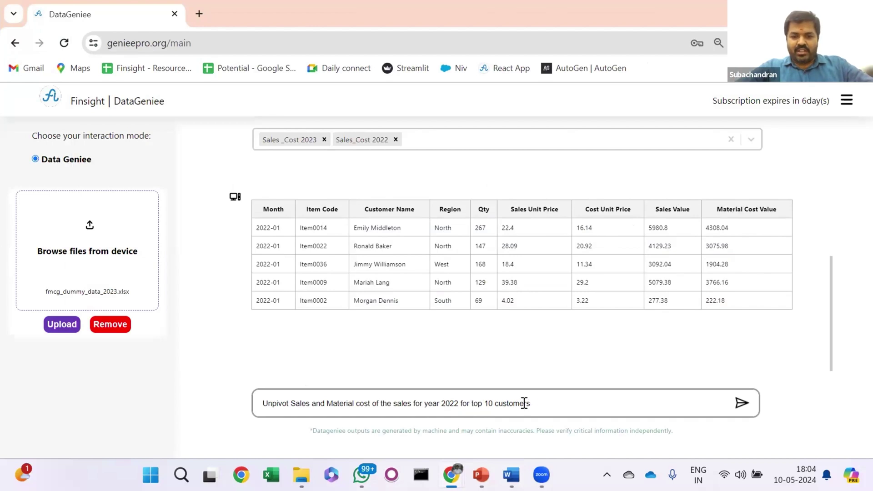
key("Return")
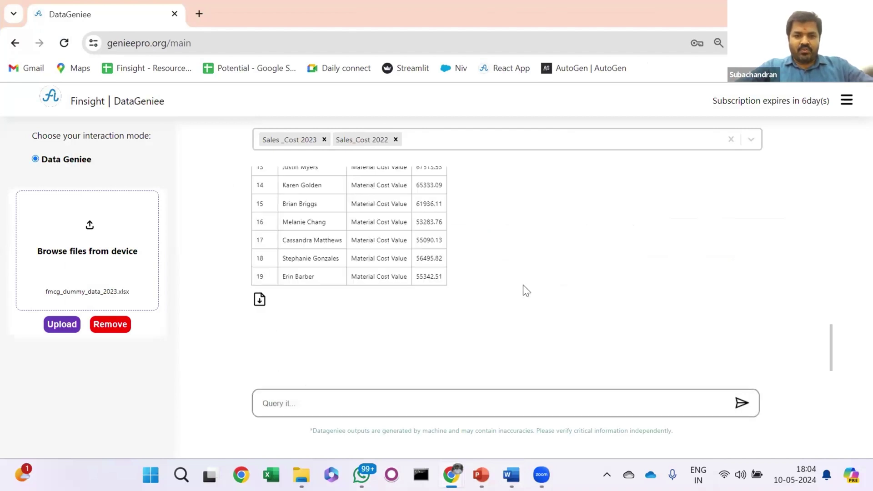
scroll(524, 284, "up", 2)
scroll(523, 285, "up", 5)
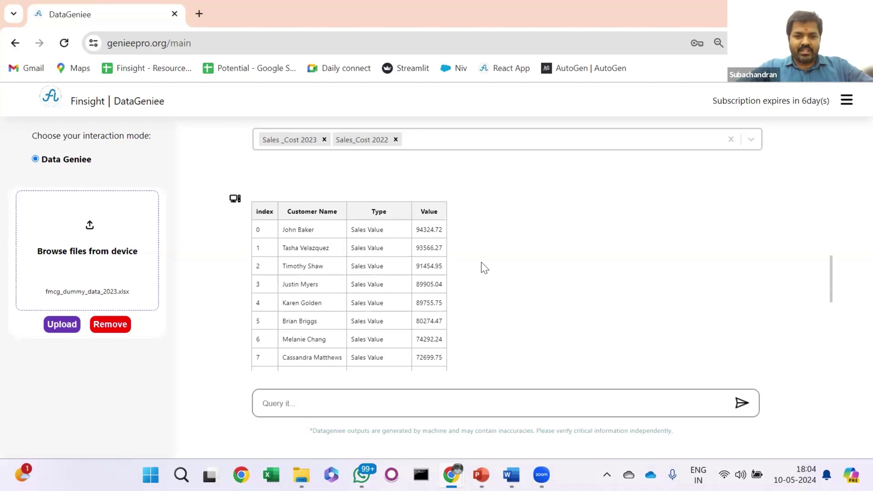
Copy the prompt "Identify the Top 5 customers by sales by region;" from the Word document and submit it as a query in DataGeniee.
scroll(483, 264, "down", 5)
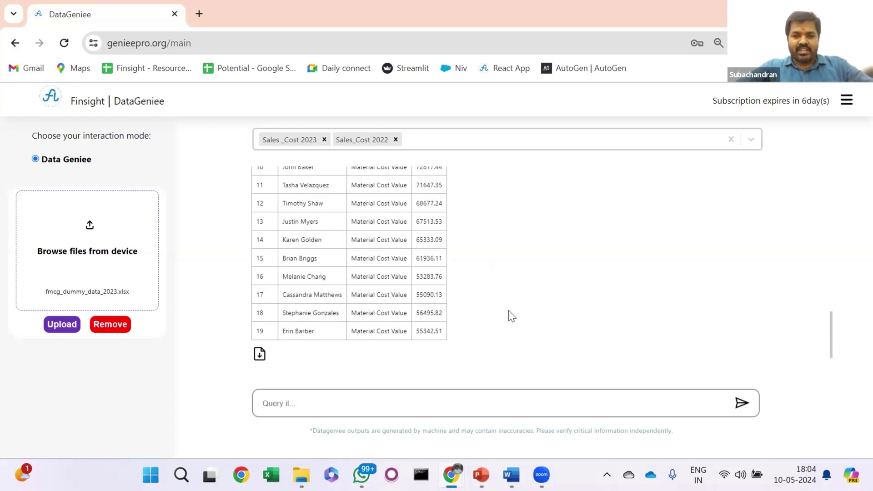
key("alt+Tab")
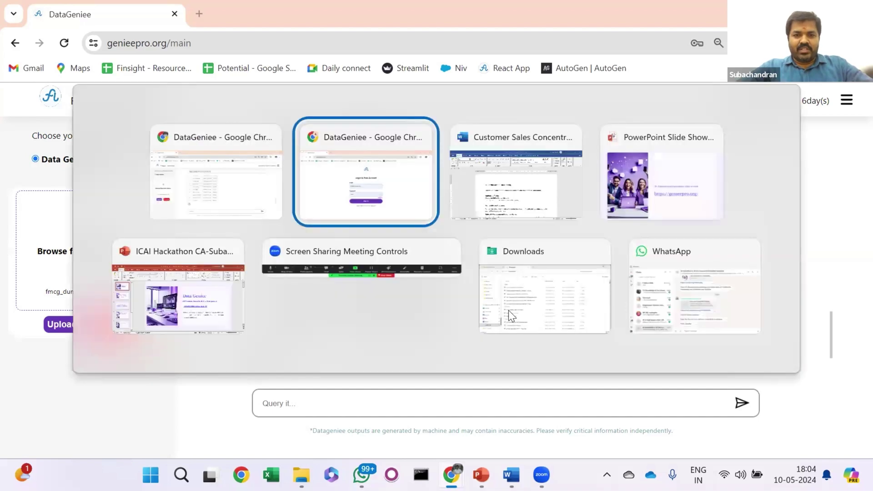
key("alt+Tab")
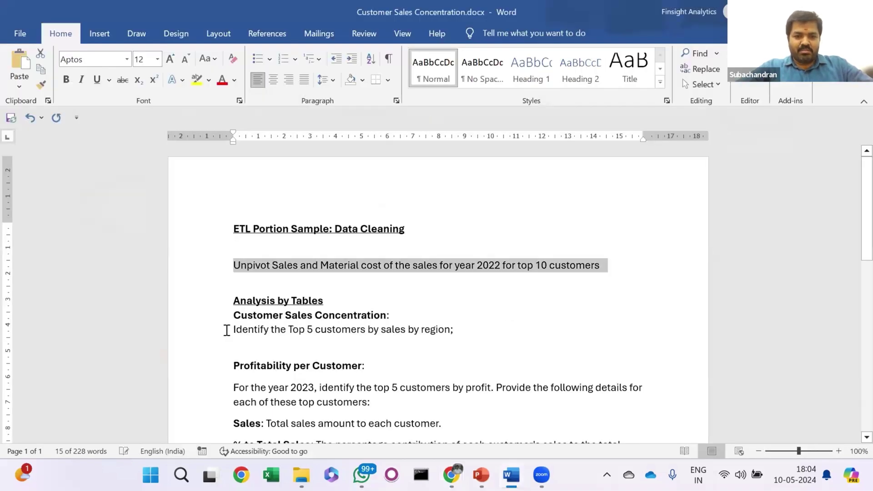
left_click(226, 330)
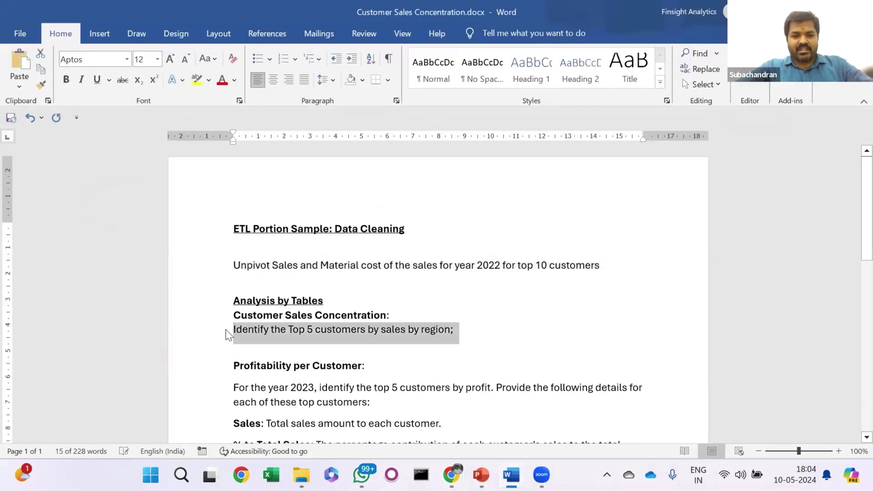
key("alt+Tab")
type("Identify the Top 5 customers by sales by region.")
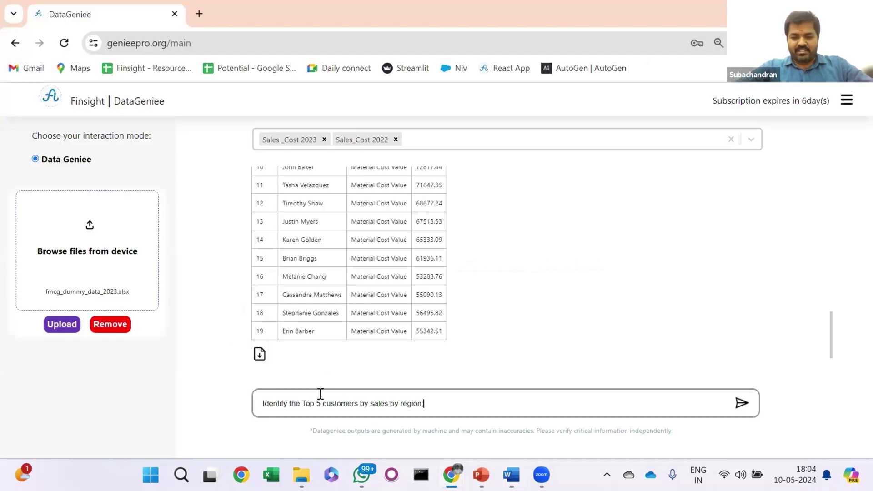
key("Return")
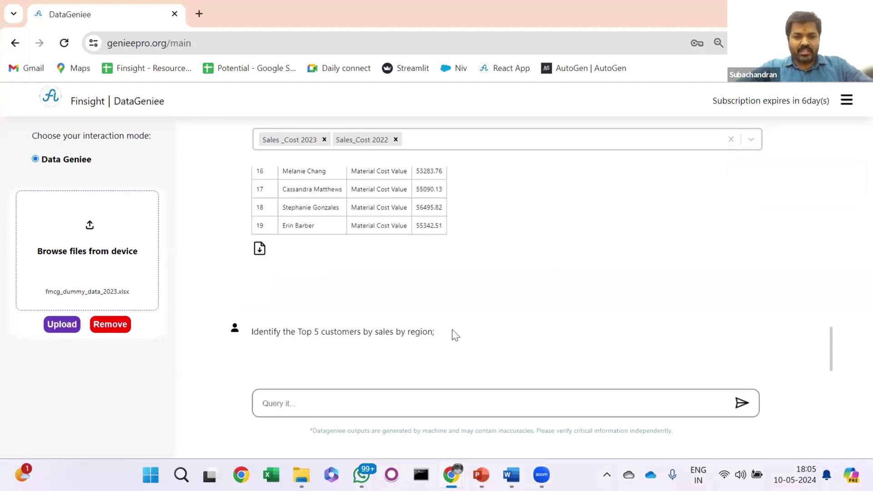
Switch to Word and copy the whole Profitability per Customer prompt, from its heading through the % to Total Profit definition.
key("alt+Tab")
left_click(233, 368)
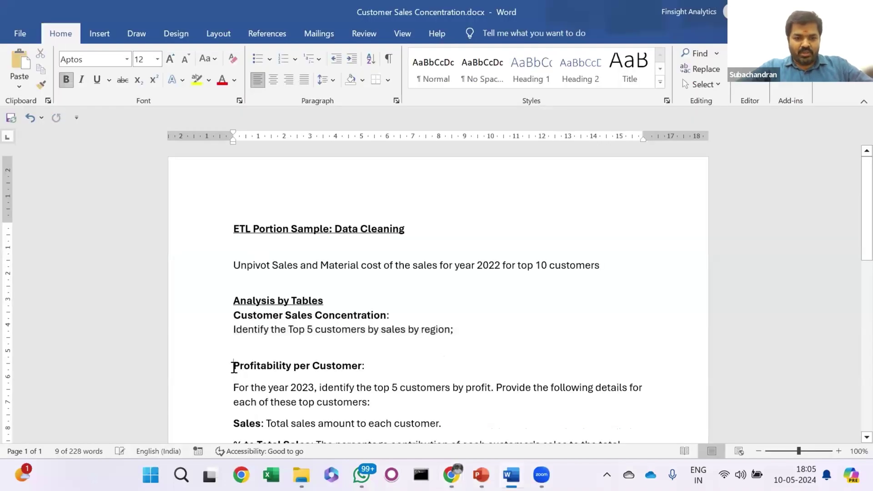
key("shift+Down")
key("shift+Down")
key("shift+Down")
key("shift+Down")
key("shift+Down")
key("shift+Down")
key("shift+Down")
key("shift+Down")
key("shift+Down")
key("shift+Down")
key("shift+Down")
key("shift+Down")
key("shift+Down")
key("ctrl+c")
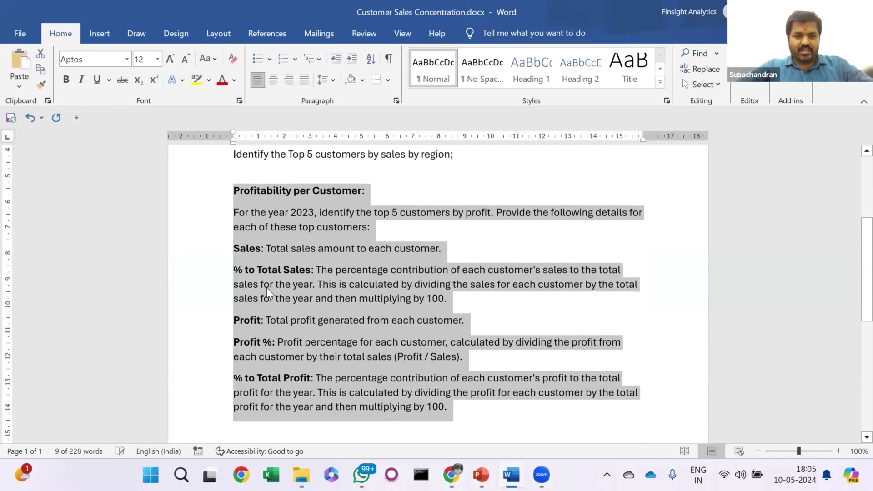
left_click(286, 269)
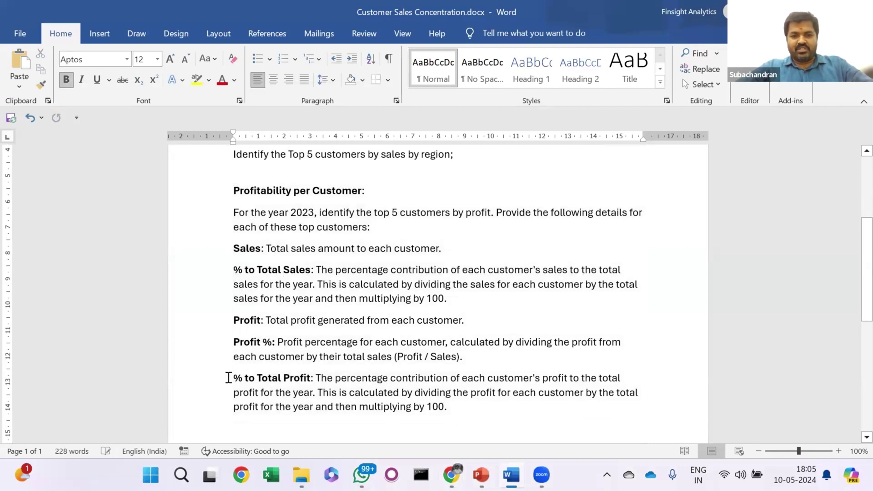
Return to DataGeniee and submit the copied Profitability per Customer prompt without its trailing blank line.
key("alt+Tab")
left_click(276, 399)
key("ctrl+v")
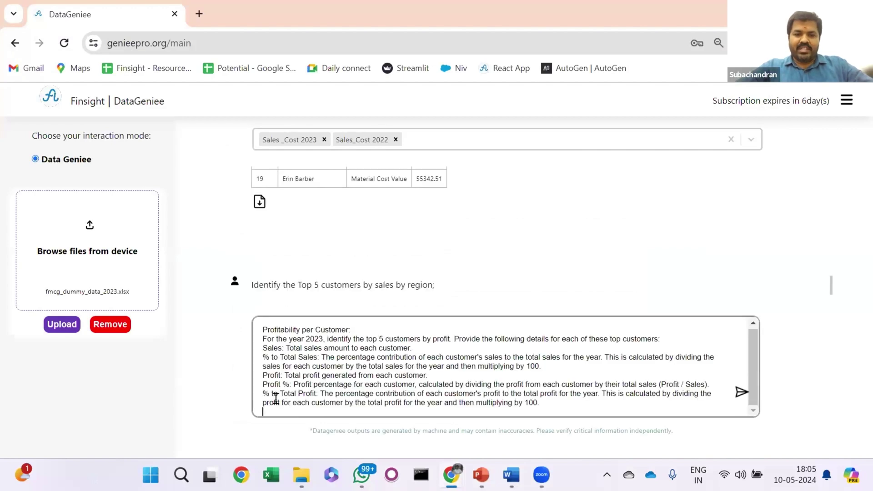
key("BackSpace")
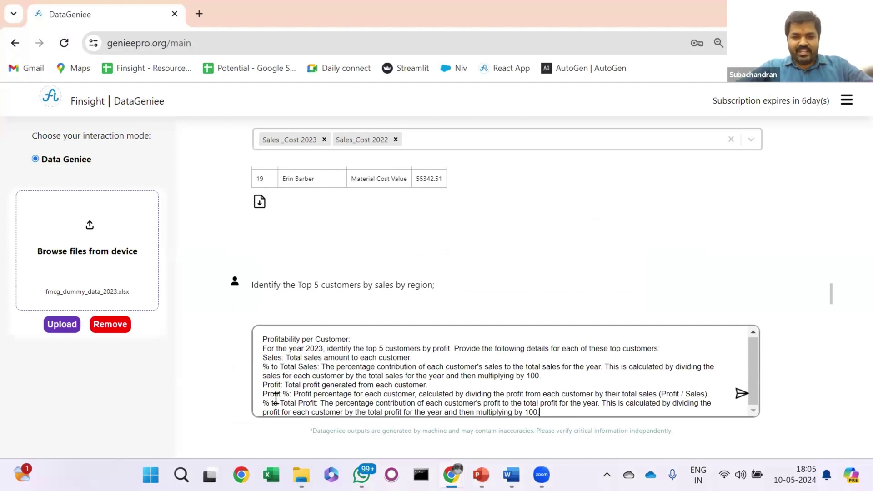
key("Return")
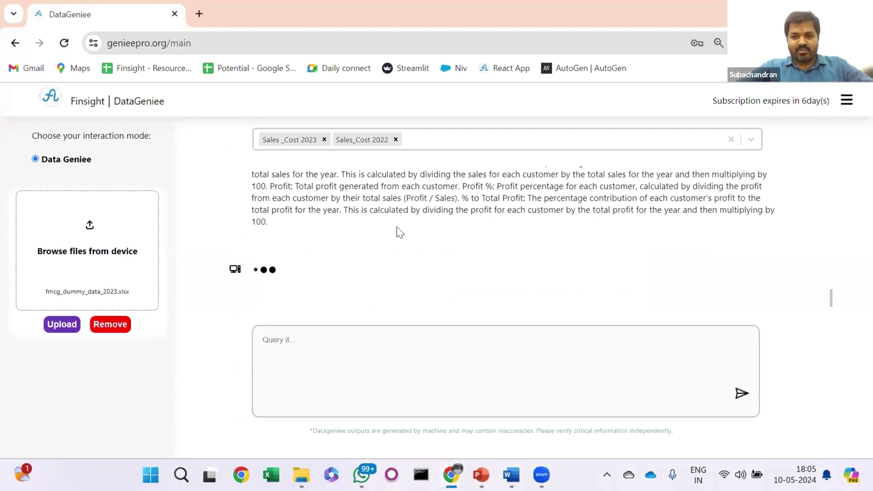
Review the top 5 customers profitability table and compare it with the sheet previews and the earlier unpivoted table.
scroll(424, 216, "up", 3)
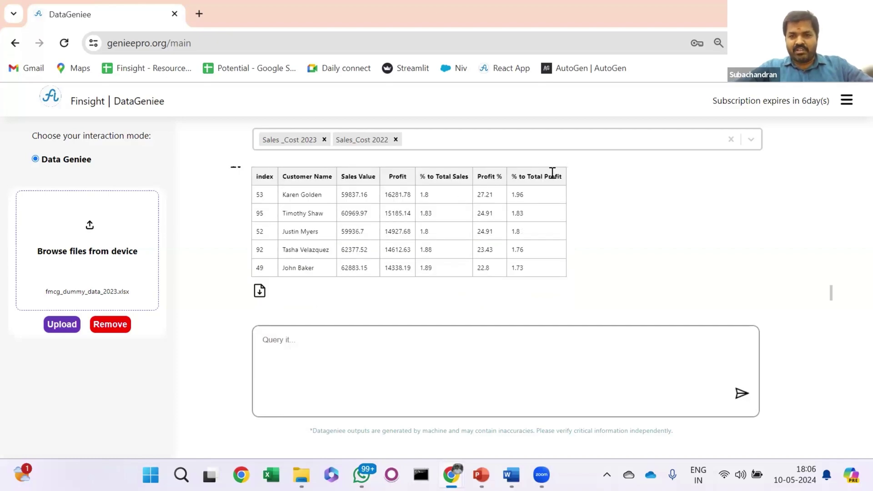
scroll(642, 196, "up", 5)
scroll(642, 193, "up", 5)
scroll(642, 193, "down", 2)
scroll(641, 196, "down", 1)
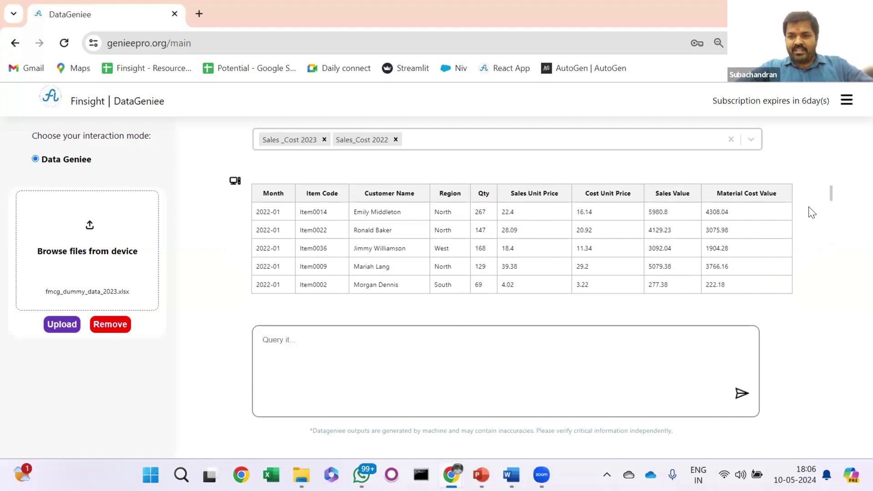
scroll(809, 207, "down", 10)
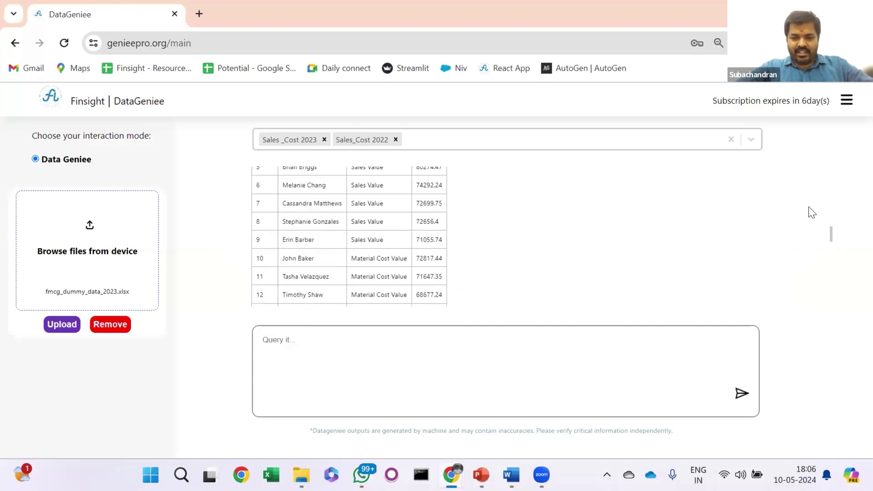
scroll(809, 208, "down", 8)
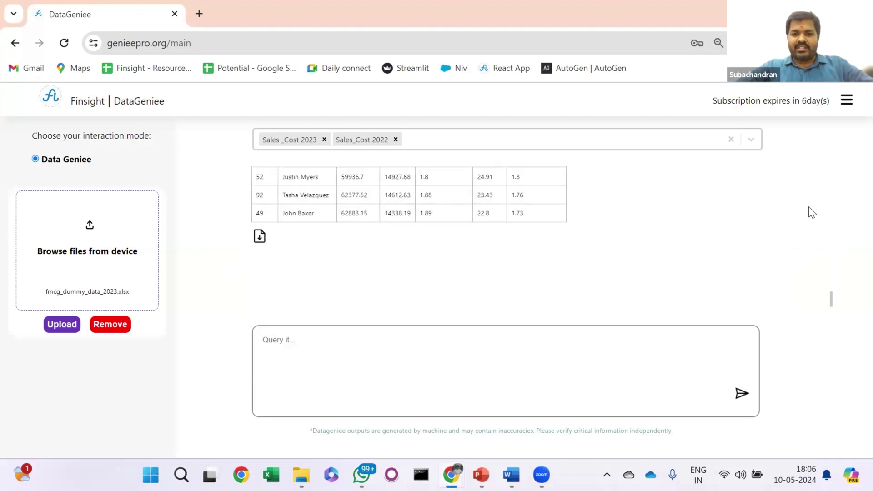
scroll(809, 208, "up", 2)
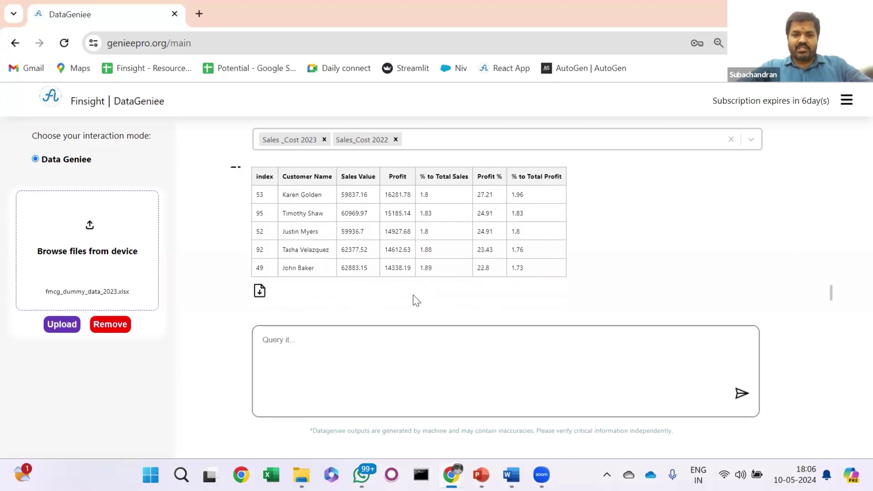
Switch to Word and locate the Trend Analysis prompt in the Visualisation section.
key("alt+Tab")
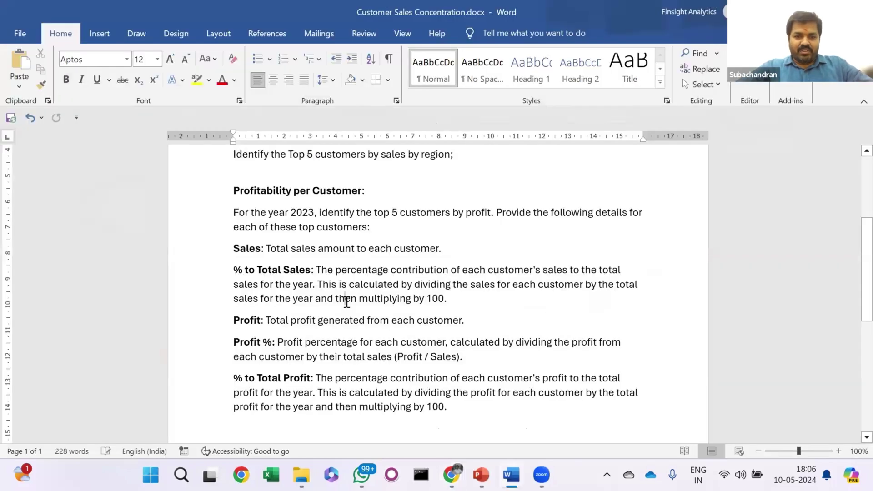
scroll(347, 302, "down", 6)
left_click(347, 301)
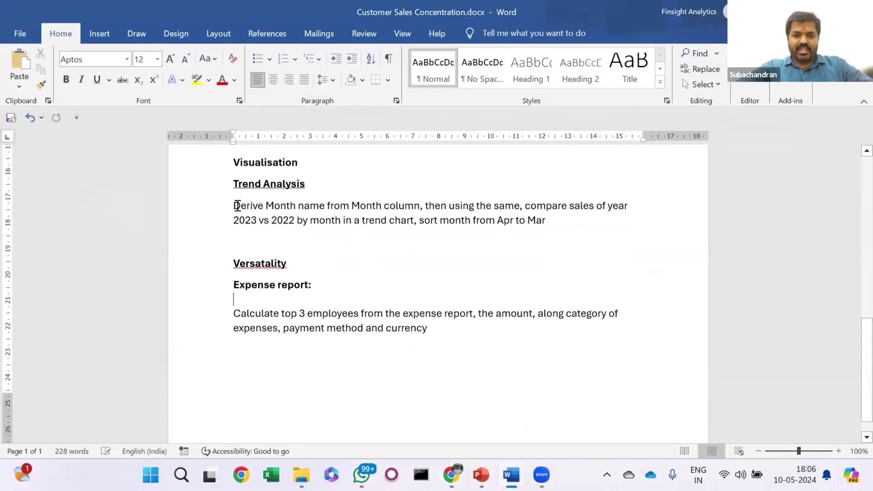
Return to DataGeniee and download the customer profitability table as an Excel file.
key("alt+Tab")
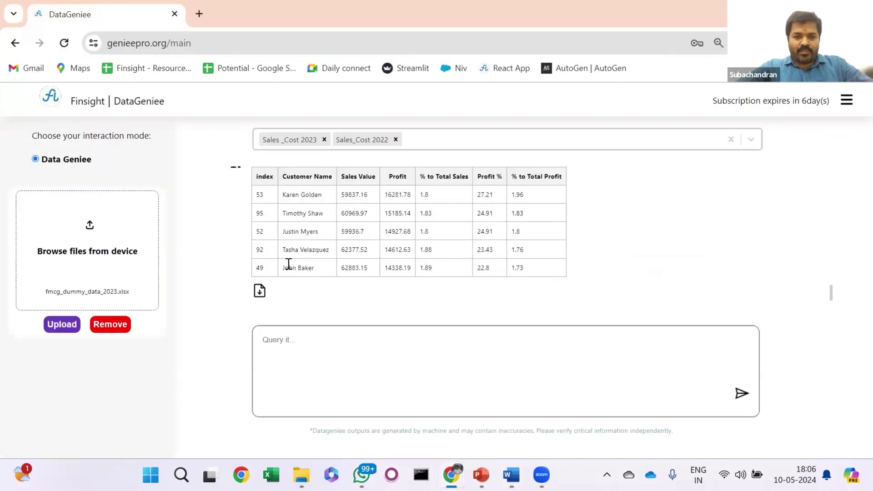
left_click(258, 301)
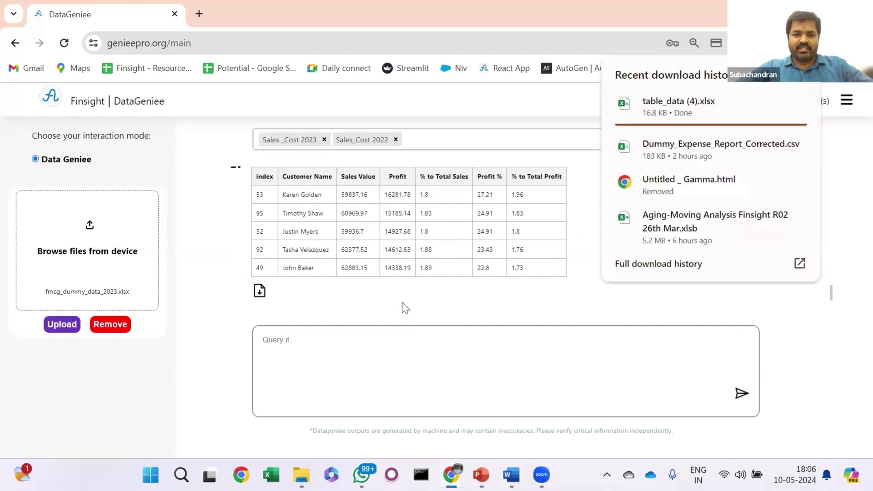
left_click(323, 367)
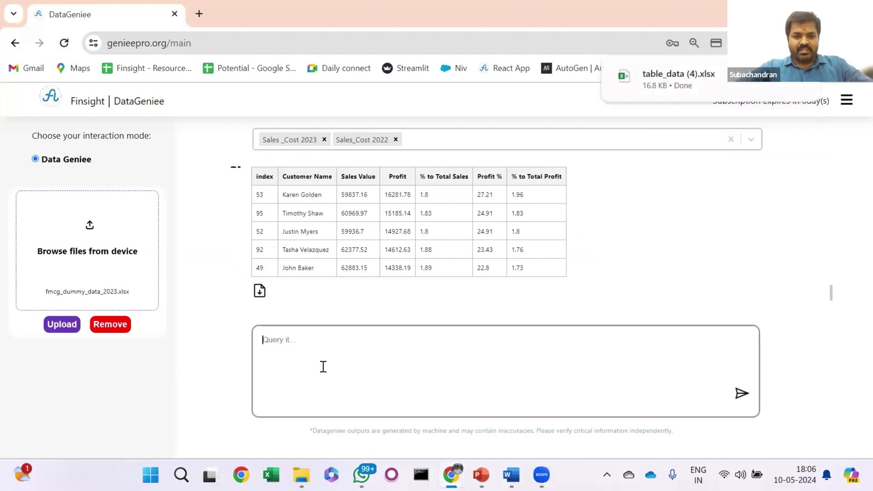
Switch to Word and copy the Trend Analysis prompt that derives month names and compares 2023 and 2022 sales.
key("alt+Tab")
key("Up")
key("Up")
key("Up")
key("Up")
key("Up")
key("shift+Down")
key("shift+Down")
key("ctrl+c")
Return to DataGeniee and submit the copied prompt for a 2023 vs 2022 monthly sales trend chart sorted from Apr to Mar.
key("alt+Tab")
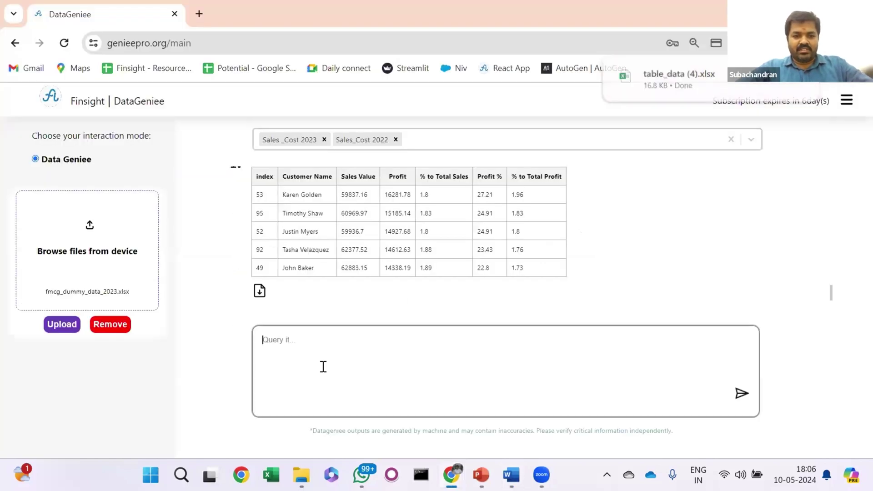
key("ctrl+v")
key("Up")
scroll(584, 275, "up", 10)
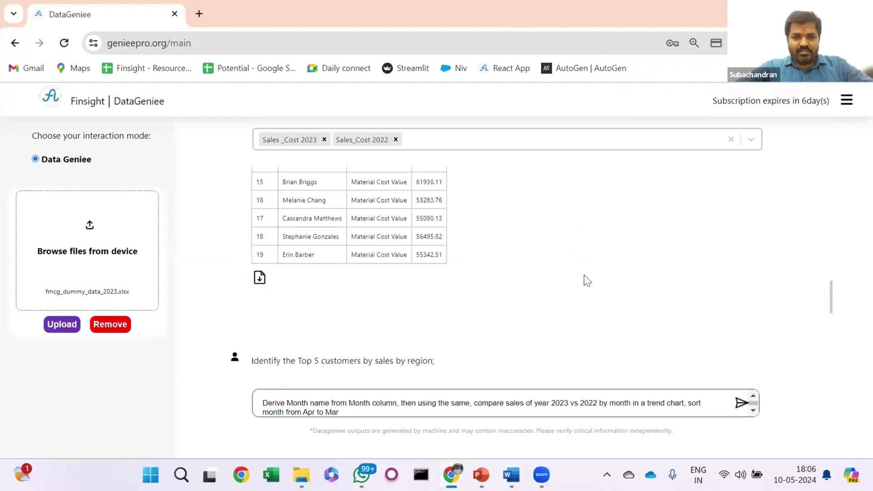
scroll(584, 275, "up", 4)
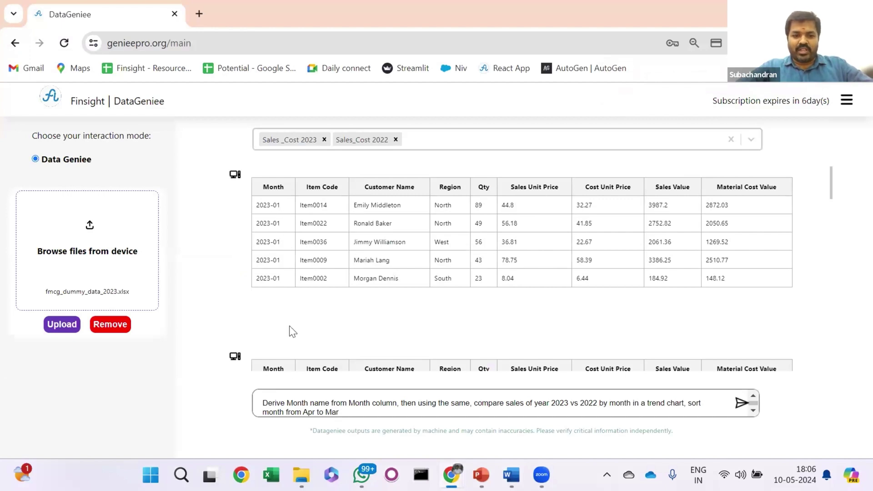
scroll(289, 325, "down", 2)
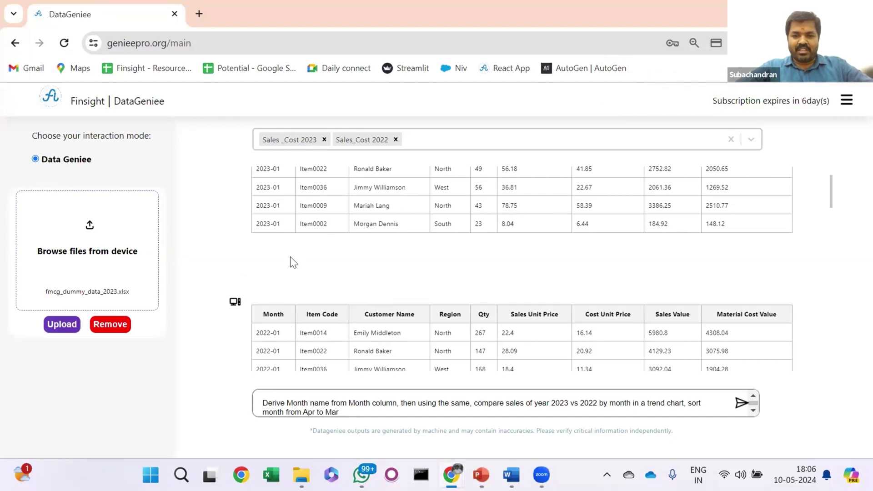
scroll(289, 257, "down", 10)
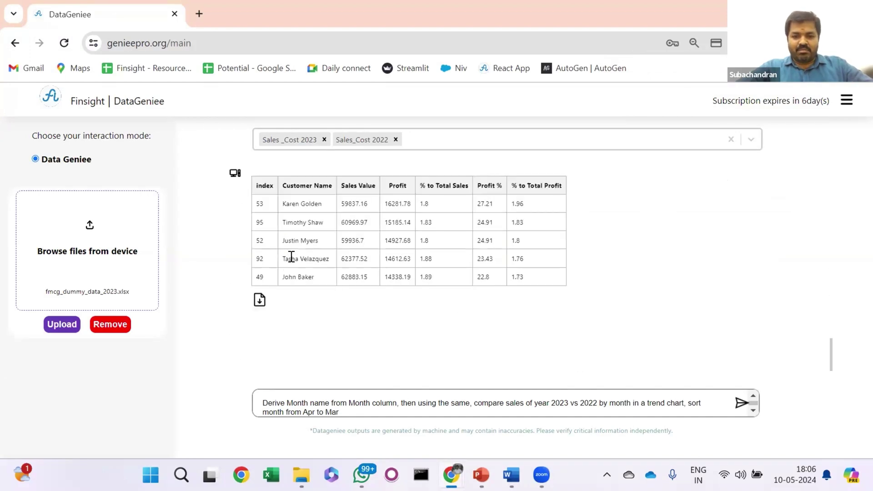
left_click(383, 412)
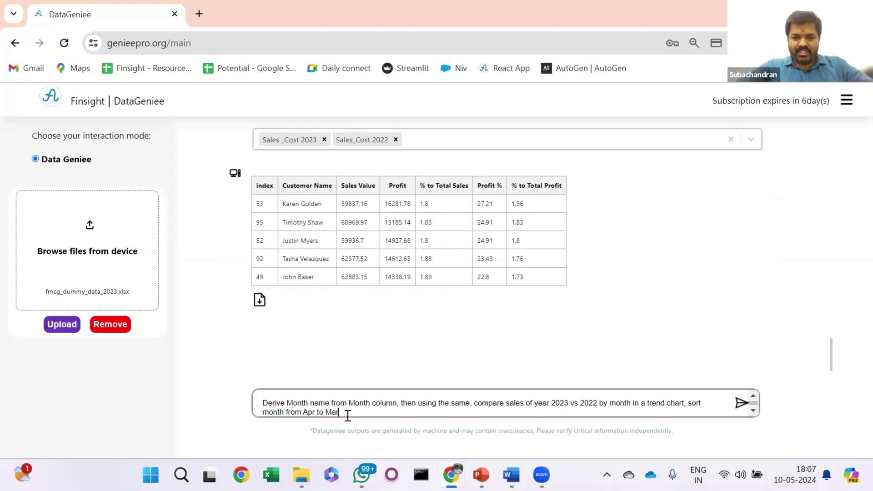
key("Return")
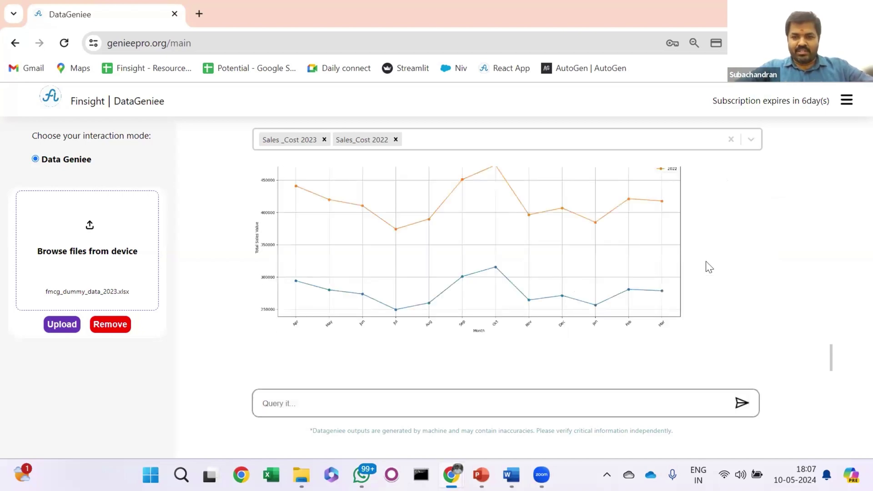
Examine the trend chart comparing 2023 and 2022 sales by month and check its available image options.
scroll(712, 267, "up", 1)
scroll(713, 268, "down", 1)
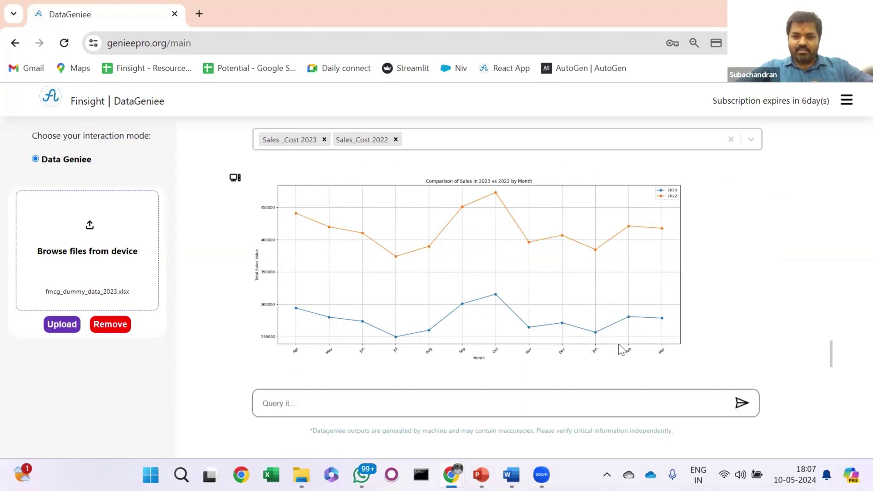
right_click(577, 291)
left_click(784, 285)
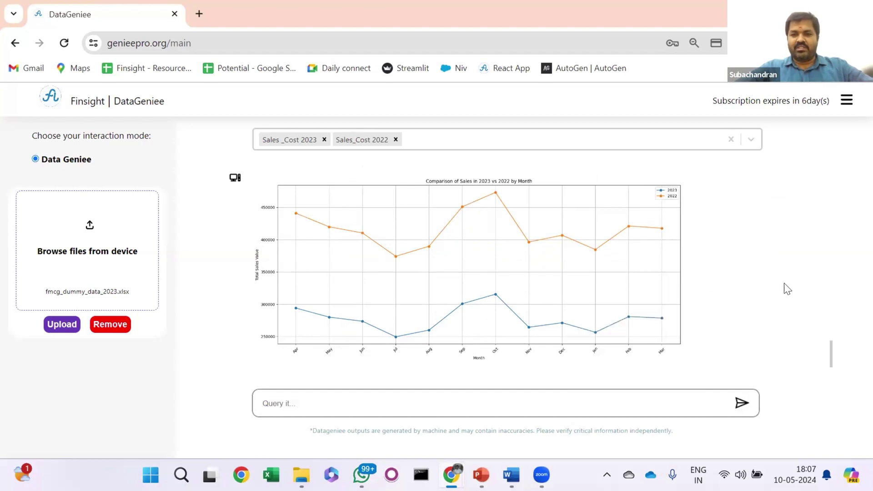
scroll(787, 289, "down", 1)
Switch to Word and copy the Expense report prompt about the top 3 employees, amount, expense category, payment method and currency.
key("alt+Tab")
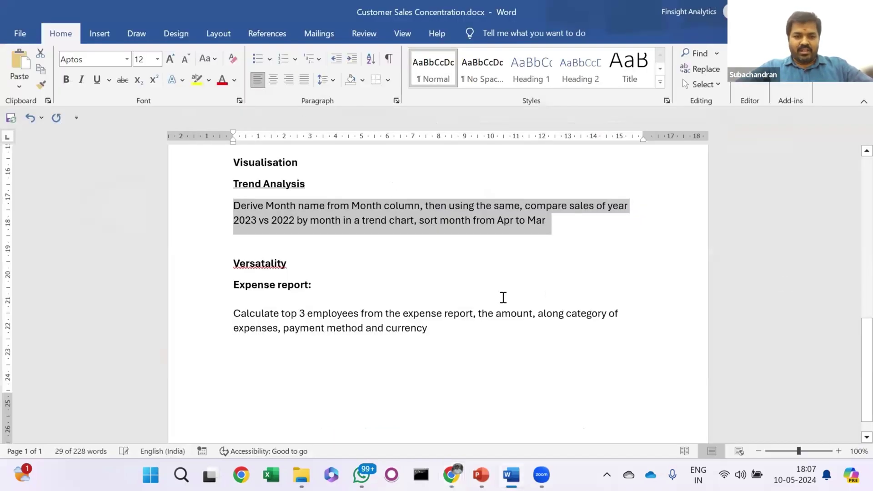
left_click(236, 314)
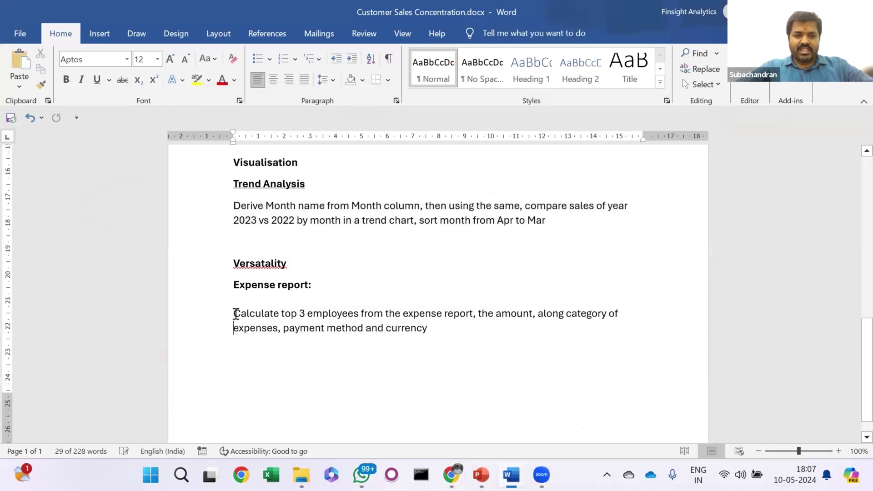
triple_click(235, 314)
key("ctrl+c")
Return to DataGeniee and add the Expense_Report sheet to the selected sheets.
key("alt+Tab")
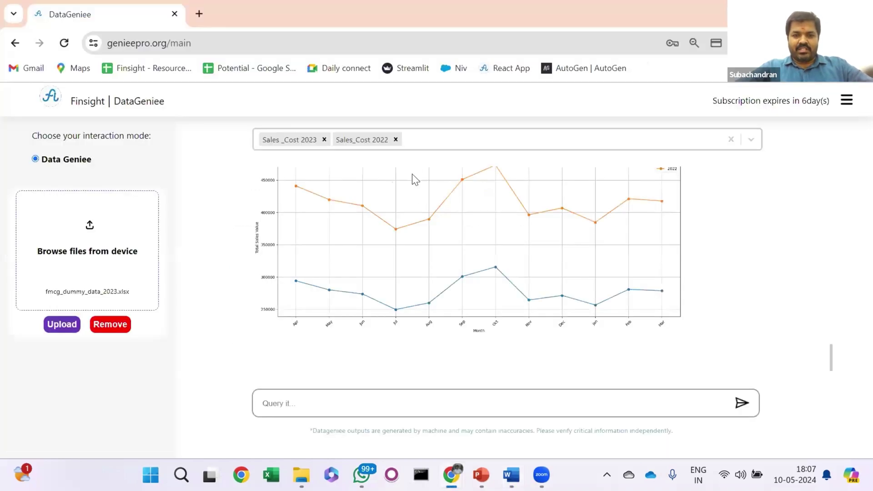
left_click(421, 136)
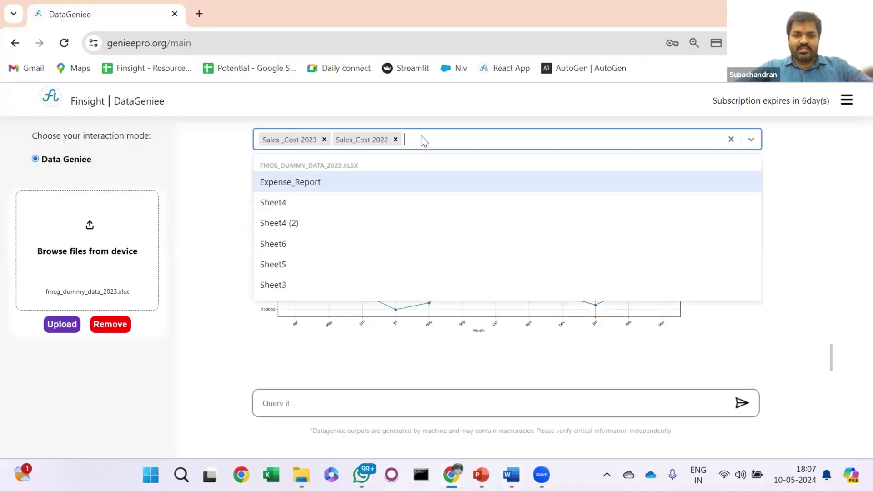
left_click(388, 181)
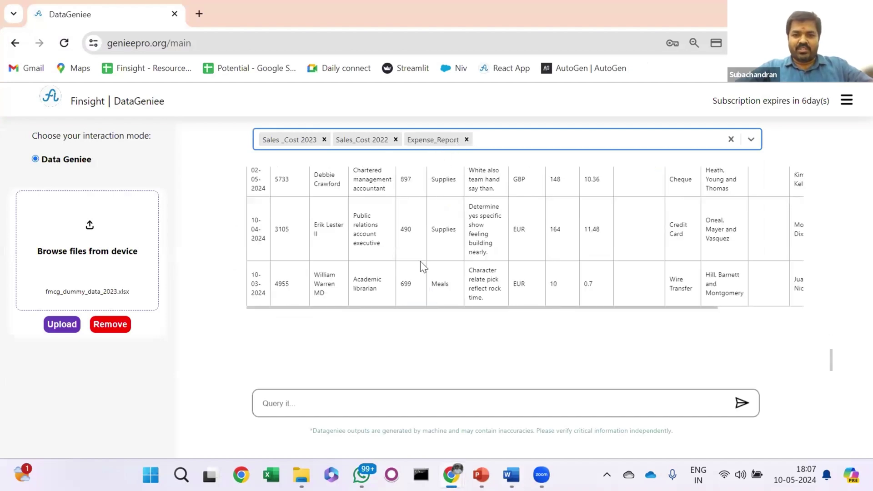
Submit the copied top 3 employees expense prompt as a query and review the resulting table.
left_click(318, 399)
key("ctrl+v")
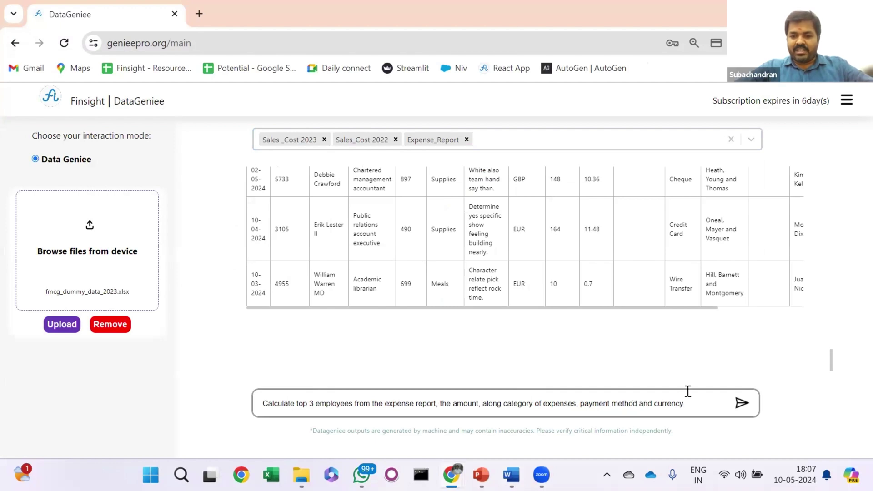
key("Return")
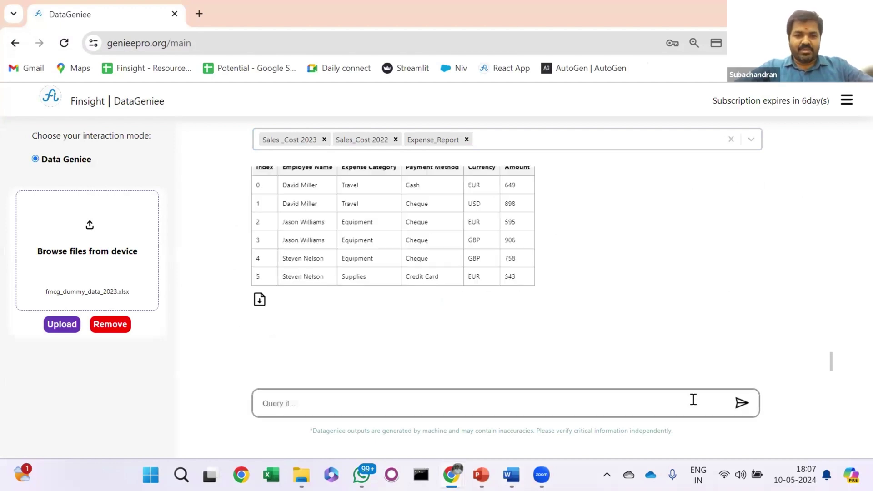
scroll(510, 312, "up", 1)
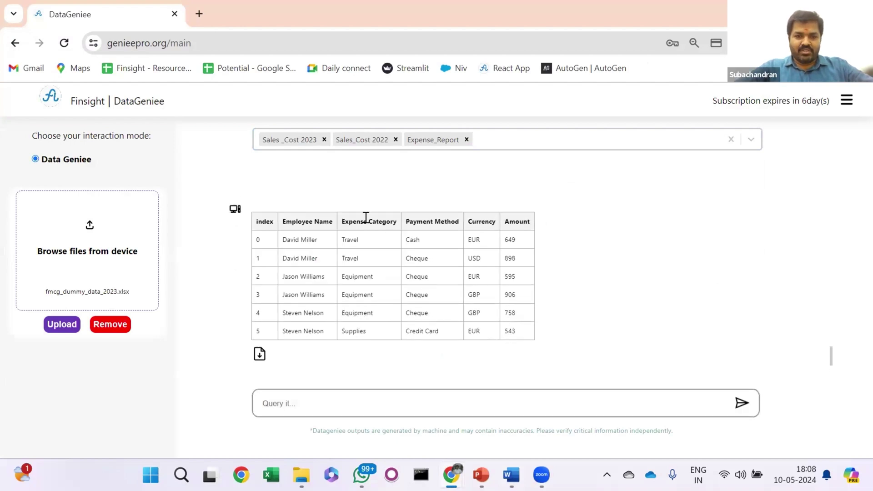